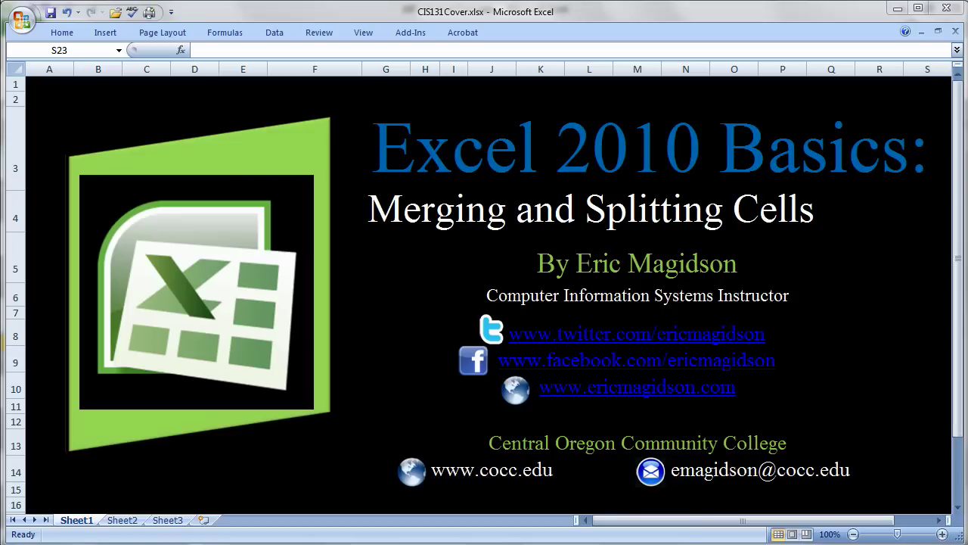
# Close the cover workbook and left-align the 'ABC Medical Company' and 'Monthly Patient Visits by Provider' titles in A1 and A2.
pyautogui.click(898, 9)
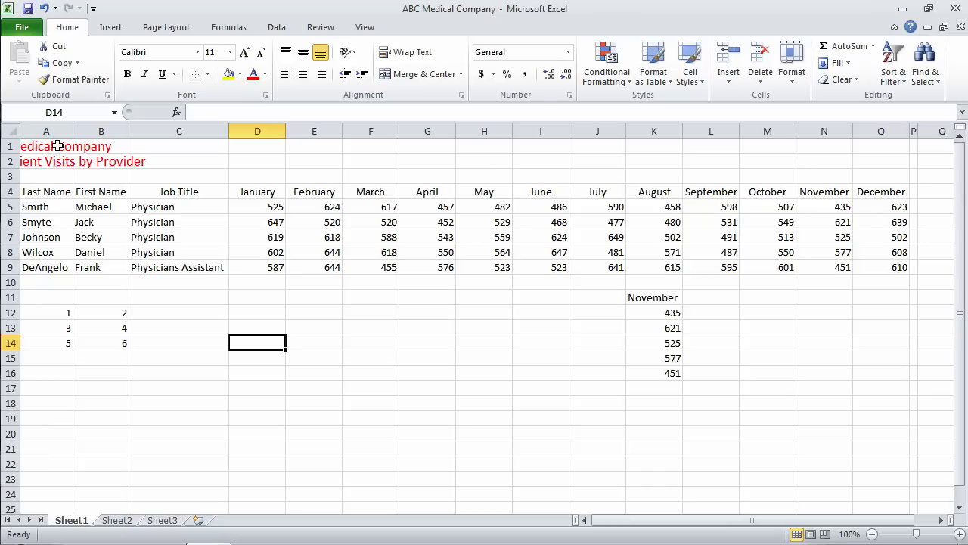
pyautogui.click(57, 147)
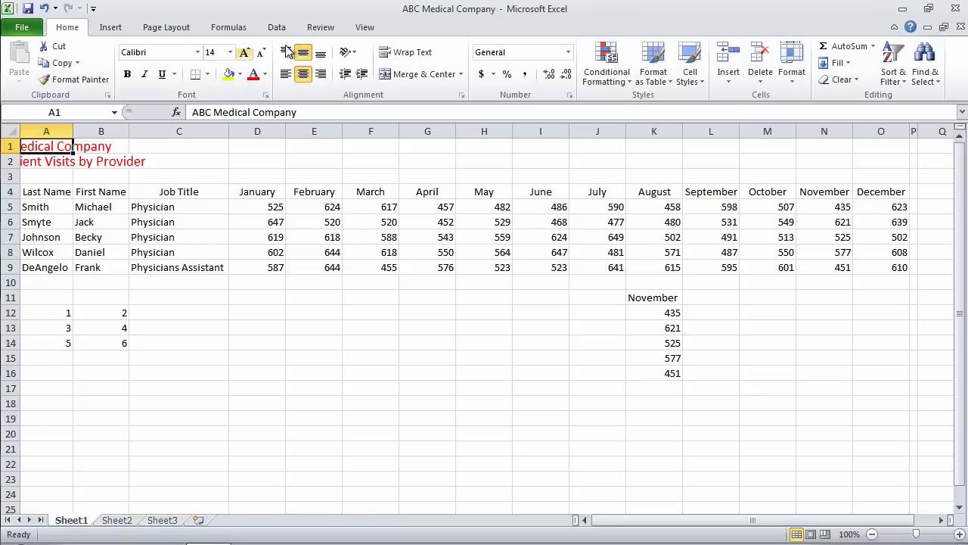
pyautogui.click(285, 74)
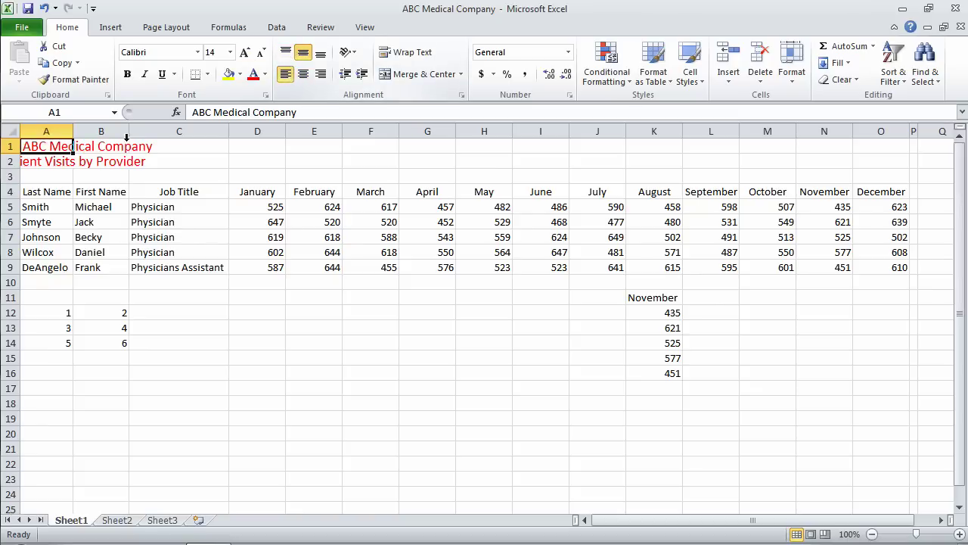
pyautogui.click(48, 163)
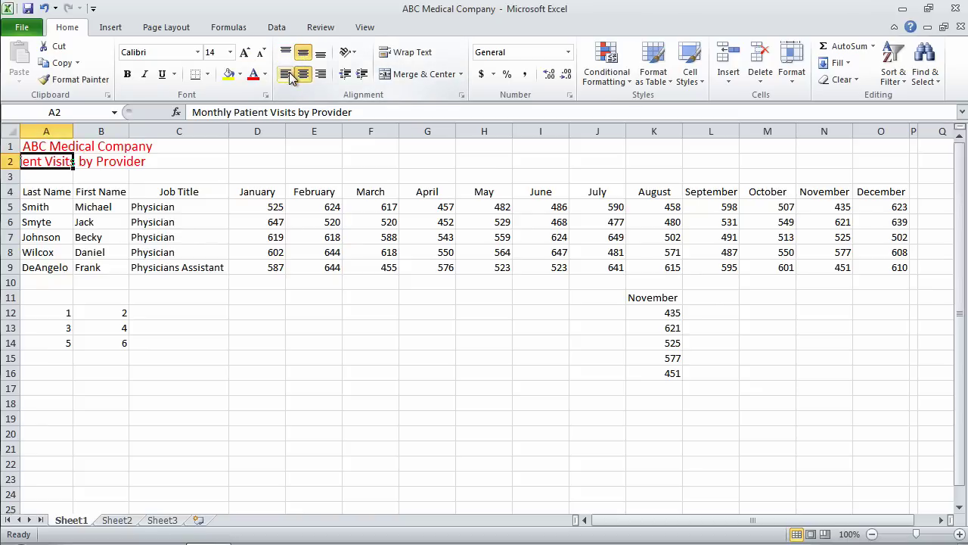
pyautogui.click(287, 74)
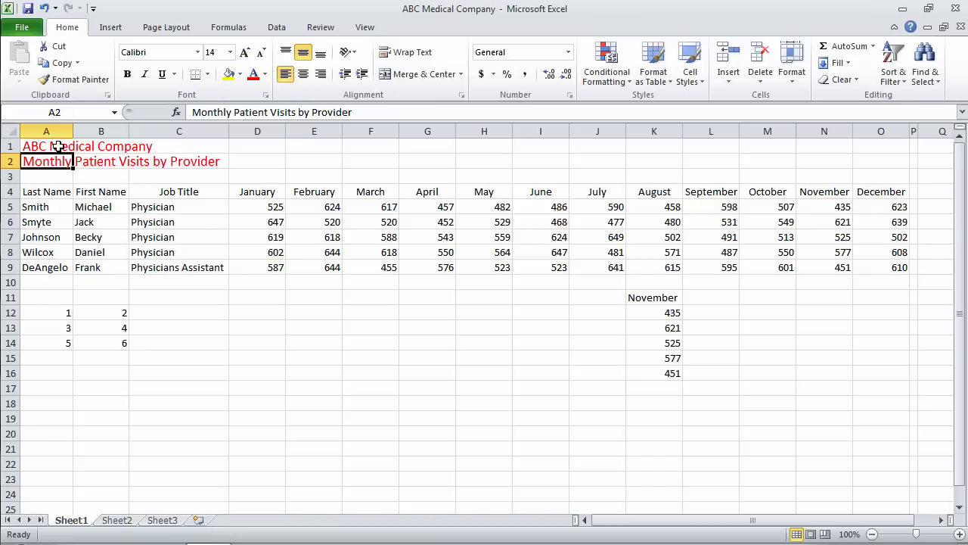
# Select A1:O1 and Merge & Center the 'ABC Medical Company' title across it.
pyautogui.moveTo(58, 146); pyautogui.dragTo(858, 142)
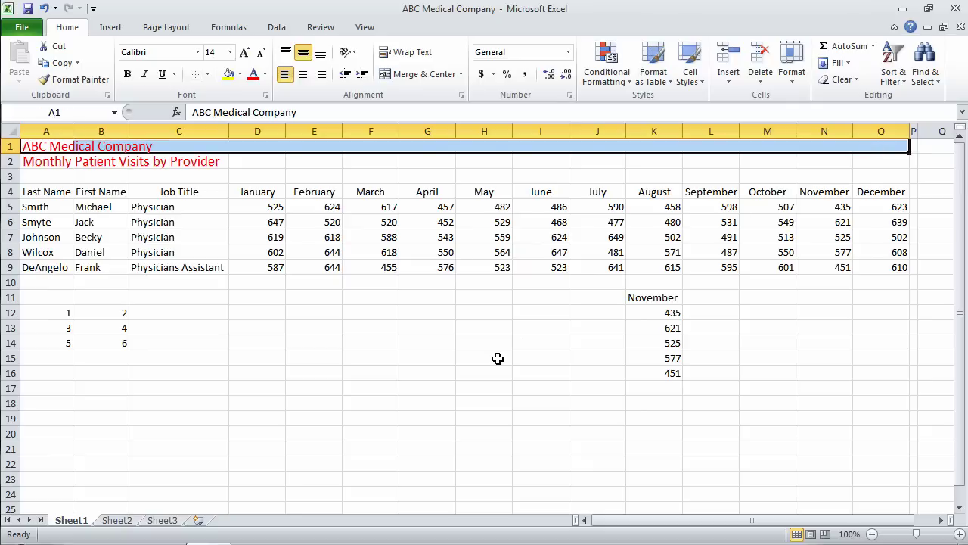
pyautogui.click(358, 354)
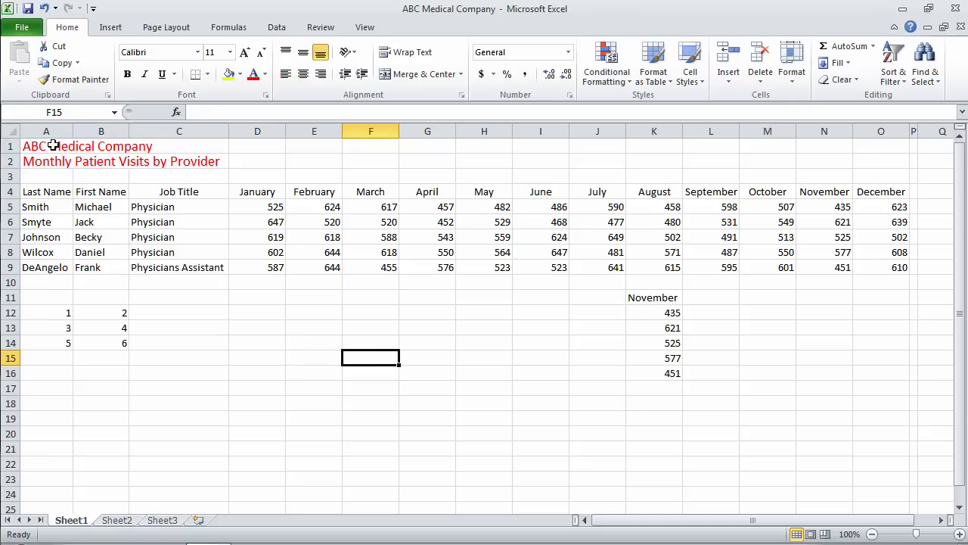
pyautogui.moveTo(49, 146); pyautogui.dragTo(903, 142)
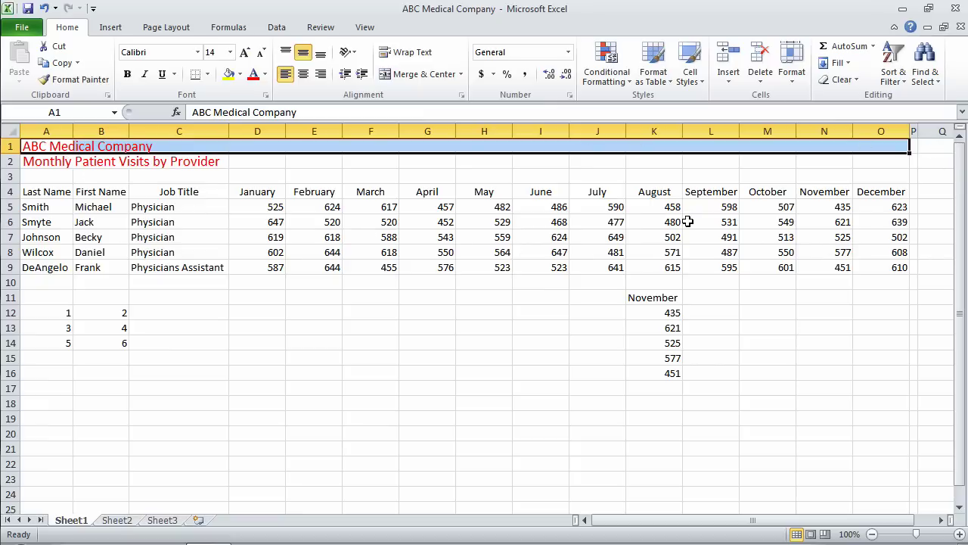
pyautogui.click(442, 74)
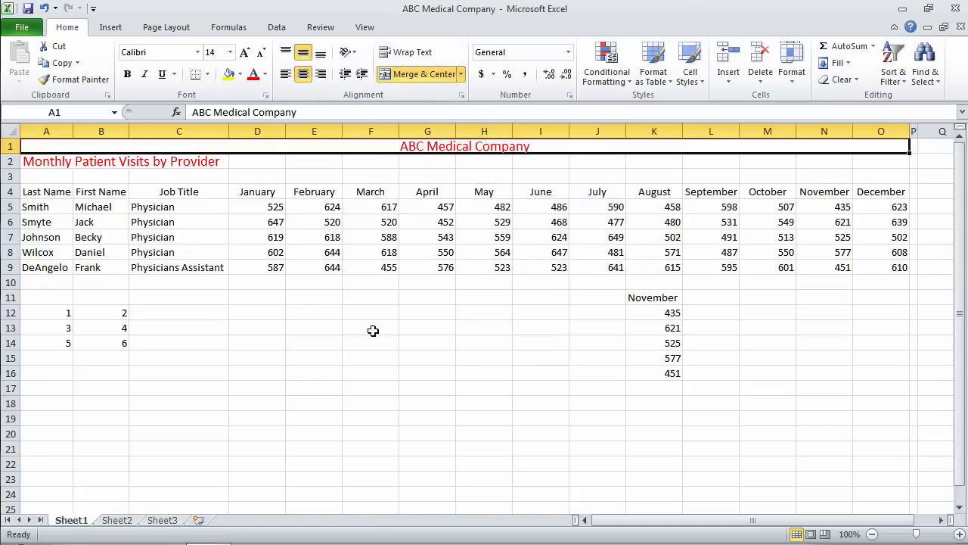
# Apply Merge Across to A2:O2 so the subtitle stays left-aligned.
pyautogui.moveTo(61, 160); pyautogui.dragTo(875, 163)
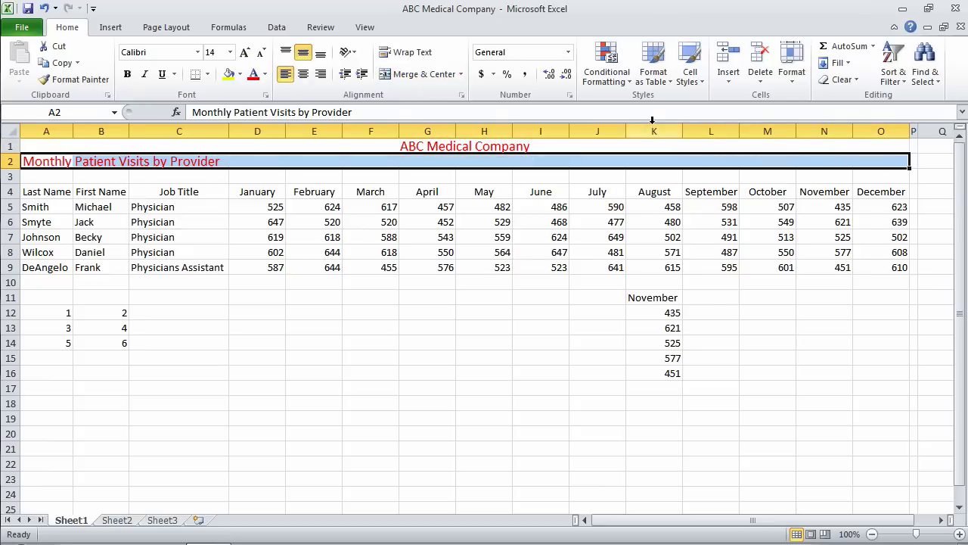
pyautogui.click(462, 74)
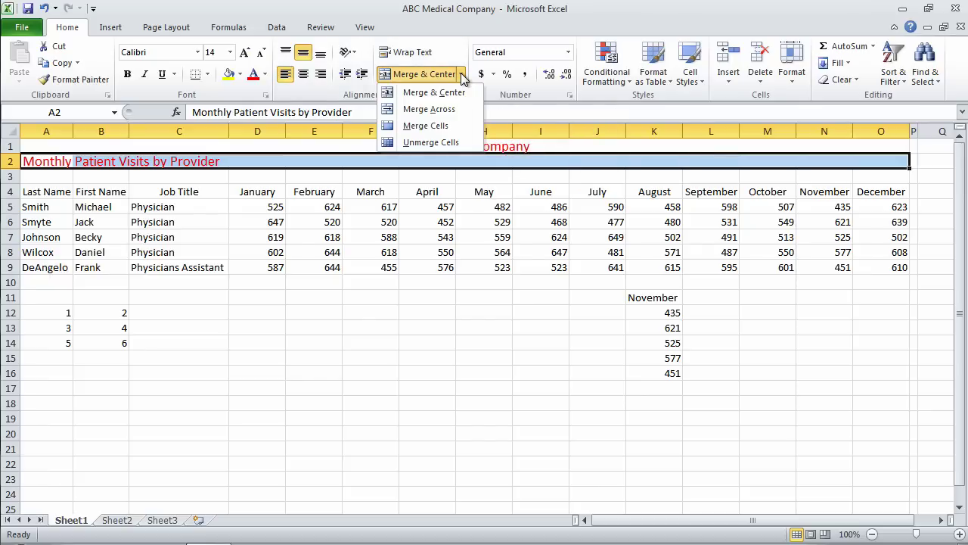
pyautogui.click(428, 109)
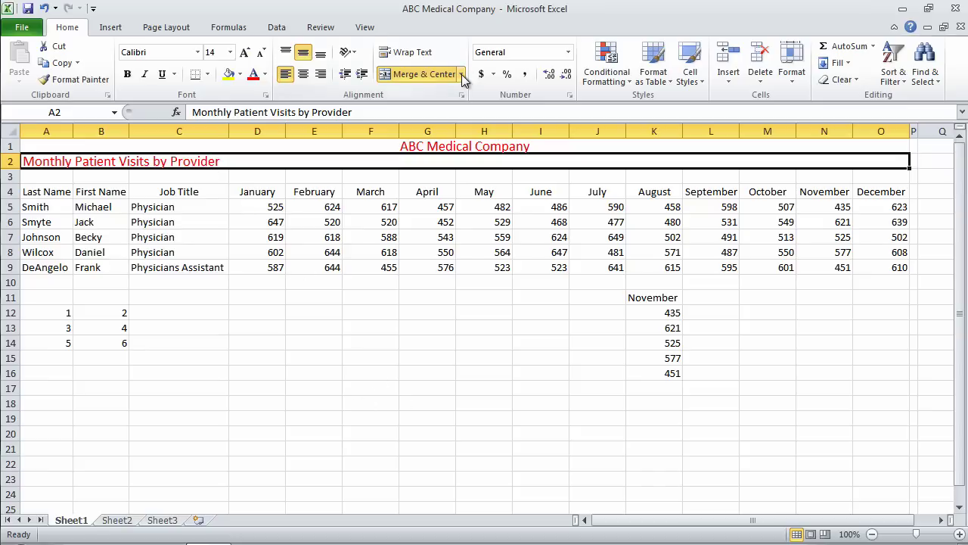
# Apply All Borders to the empty block E11:F14, then reselect that block.
pyautogui.click(192, 296)
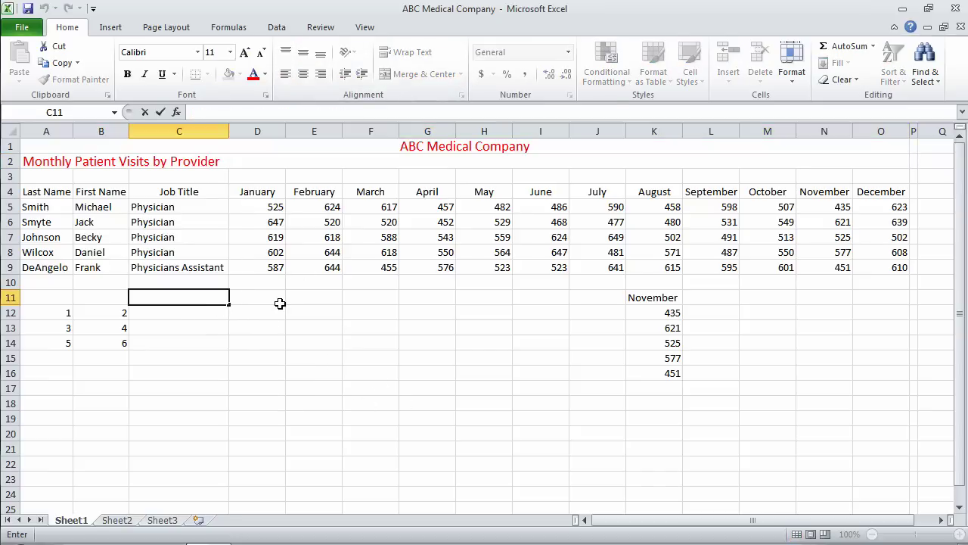
pyautogui.moveTo(301, 304); pyautogui.dragTo(366, 340)
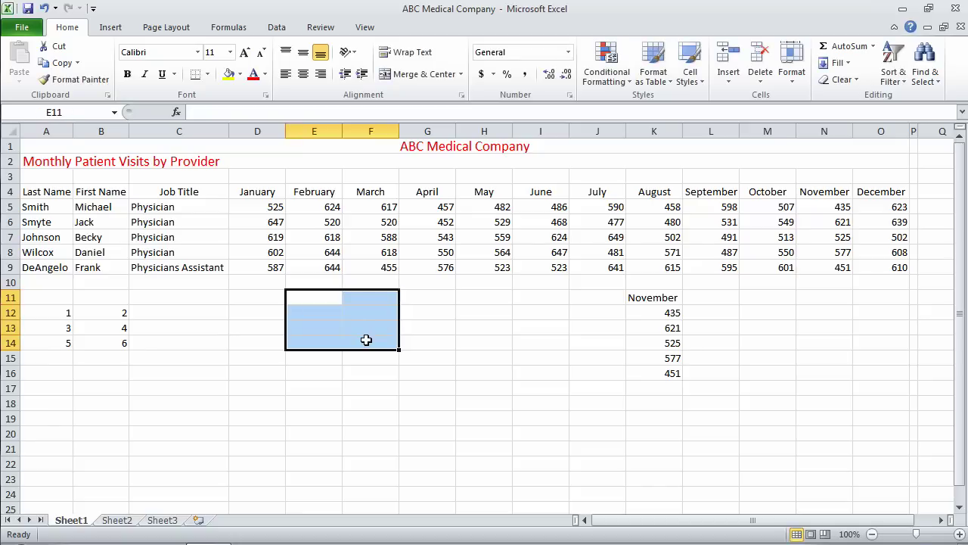
pyautogui.click(207, 74)
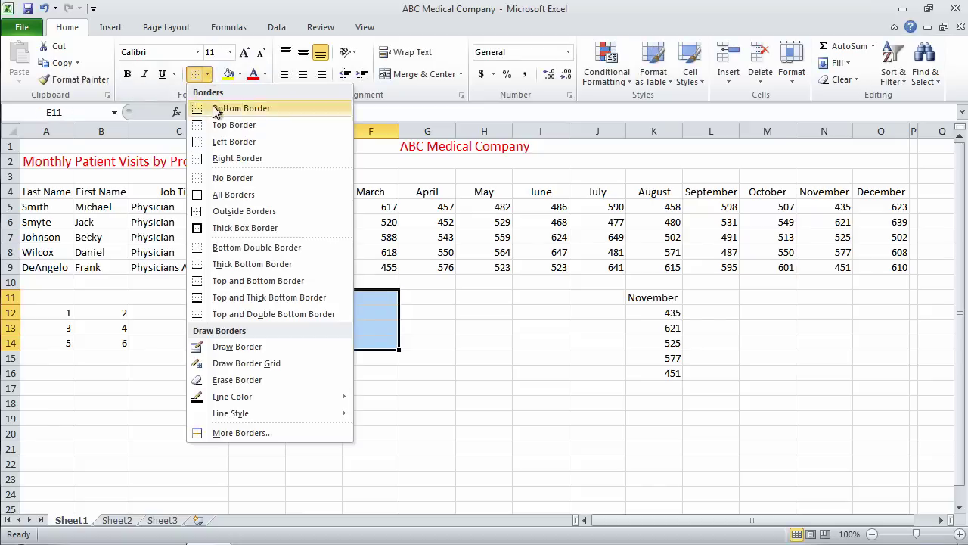
pyautogui.click(227, 194)
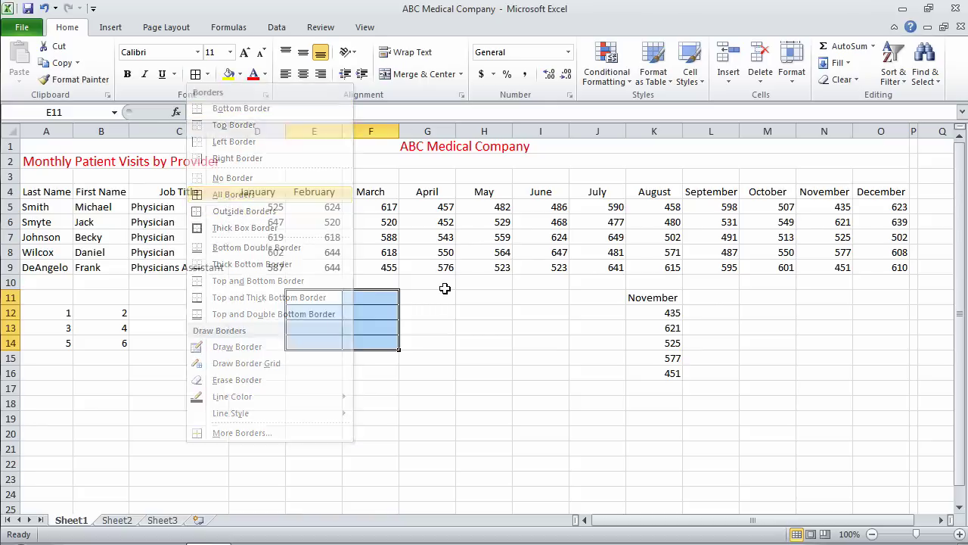
pyautogui.click(454, 364)
pyautogui.moveTo(318, 297); pyautogui.dragTo(375, 340)
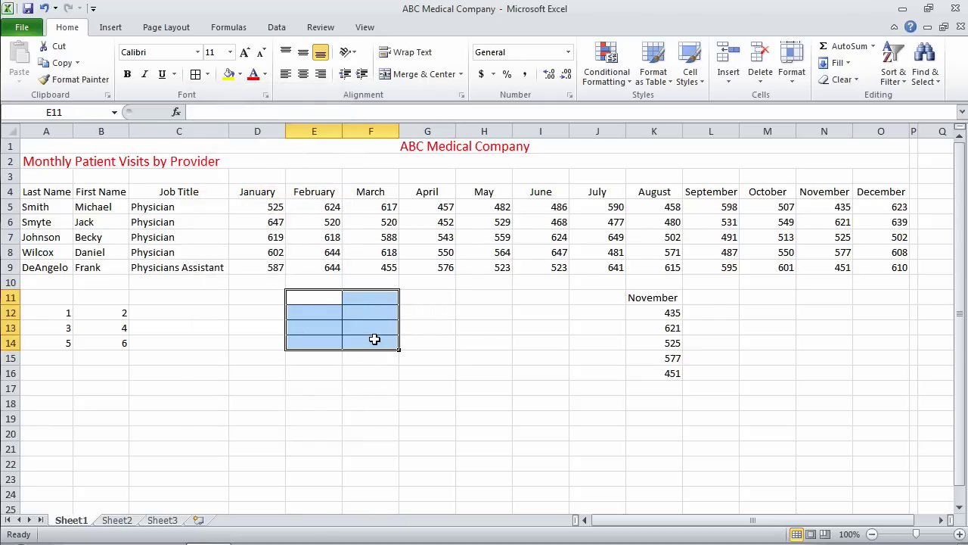
# Merge & Center E11:F14 and enter 'Data' in the merged cell.
pyautogui.click(450, 73)
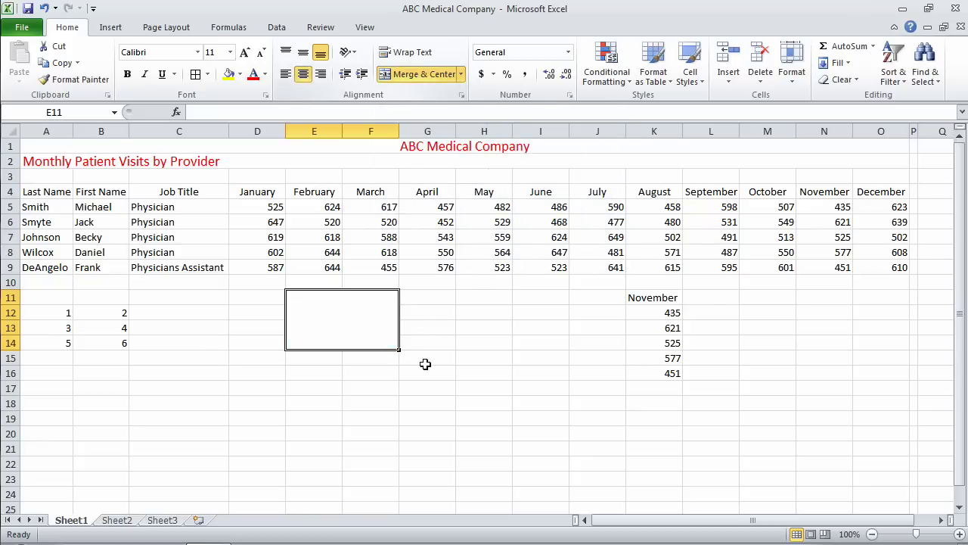
pyautogui.click(416, 399)
pyautogui.click(340, 330)
pyautogui.write('Data')
pyautogui.press('Return')
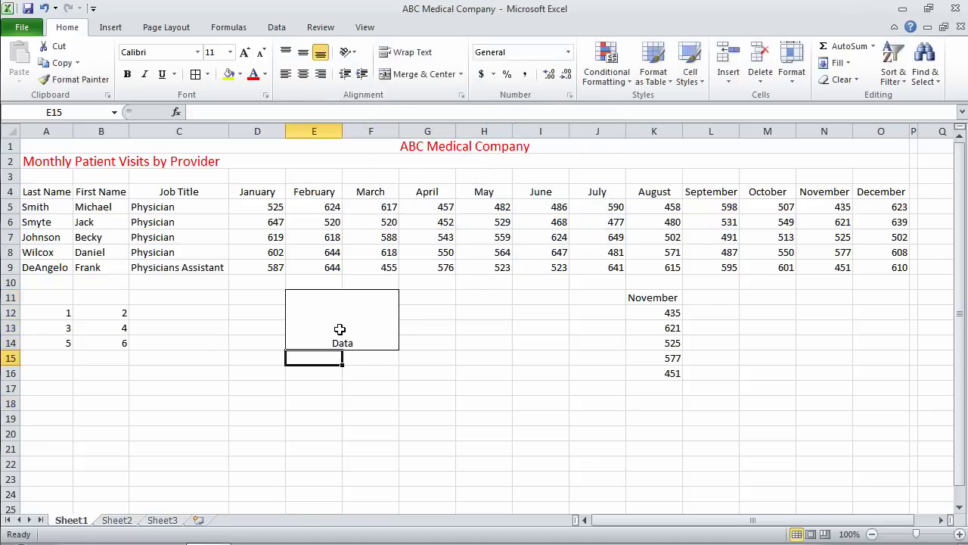
# Undo the 'Data' entry and the merge, then apply Merge Across to E11:F14.
pyautogui.click(45, 8)
pyautogui.click(44, 8)
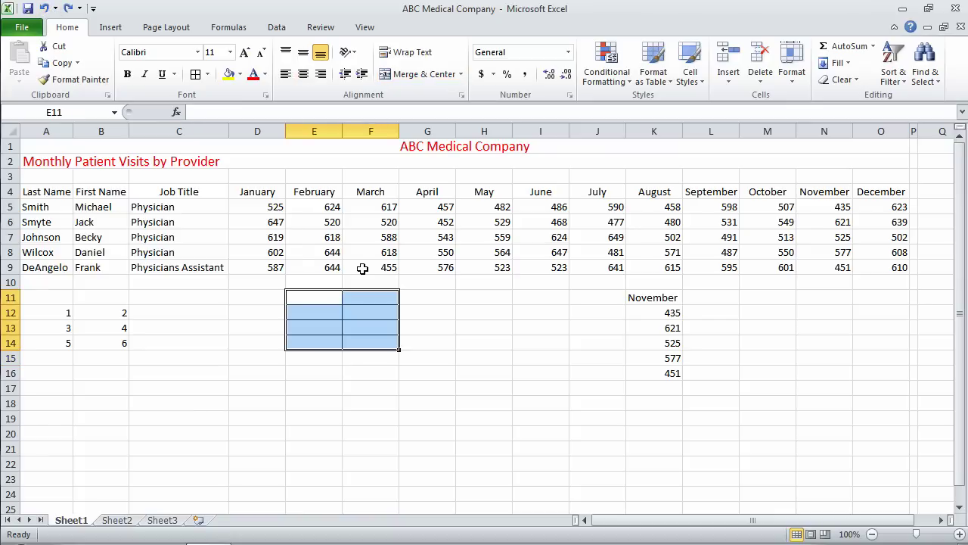
pyautogui.click(463, 75)
pyautogui.click(445, 110)
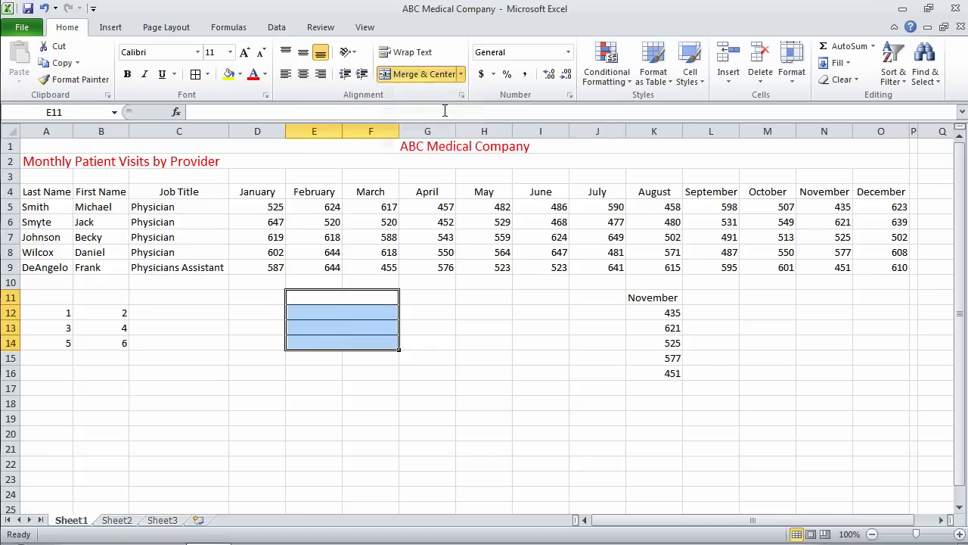
# Check the four row-merged cells in rows 11–14, then undo the Merge Across.
pyautogui.click(418, 384)
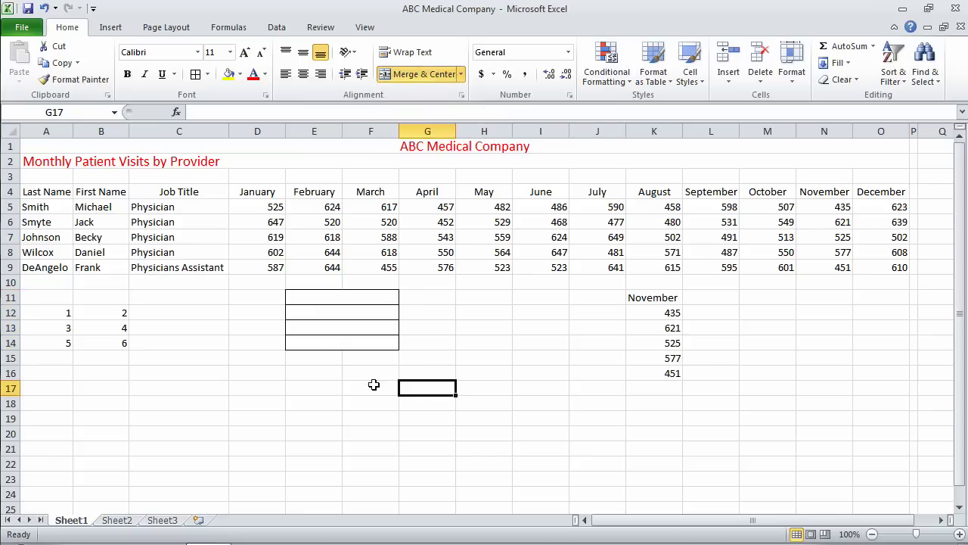
pyautogui.click(302, 297)
pyautogui.click(359, 310)
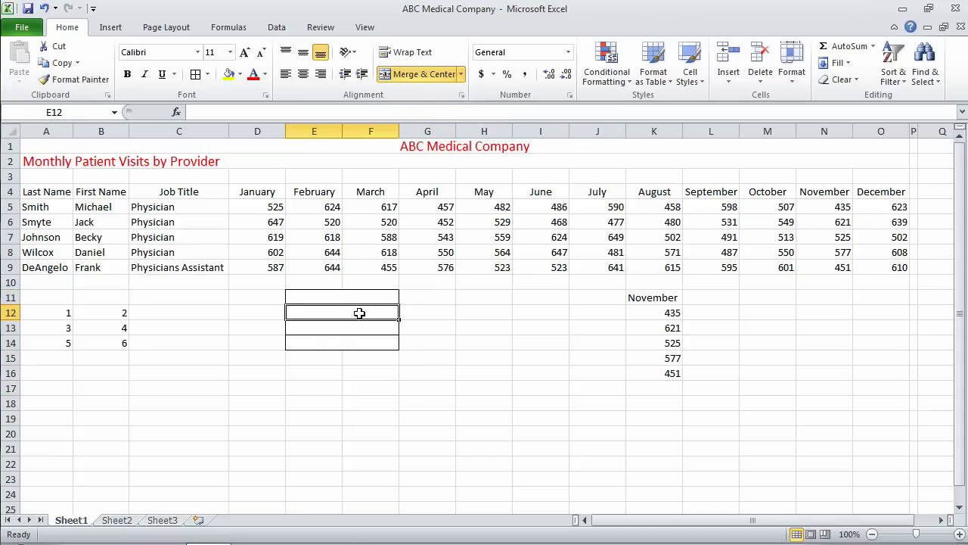
pyautogui.click(357, 330)
pyautogui.click(357, 342)
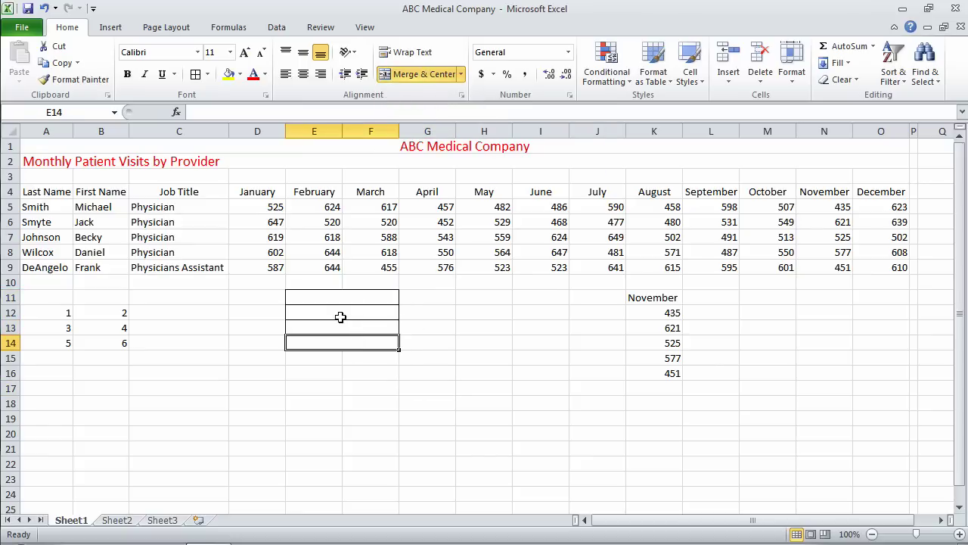
pyautogui.click(336, 299)
pyautogui.click(333, 314)
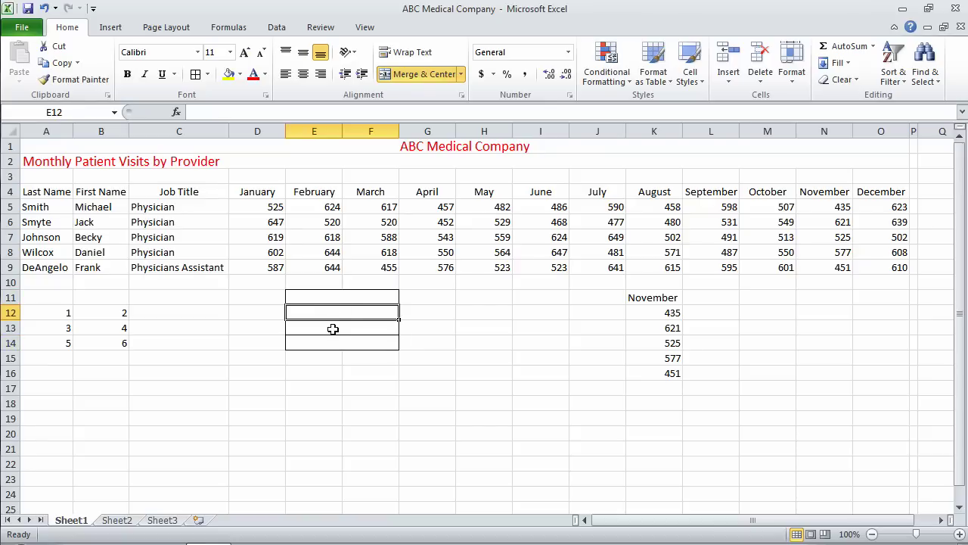
pyautogui.click(331, 329)
pyautogui.click(333, 345)
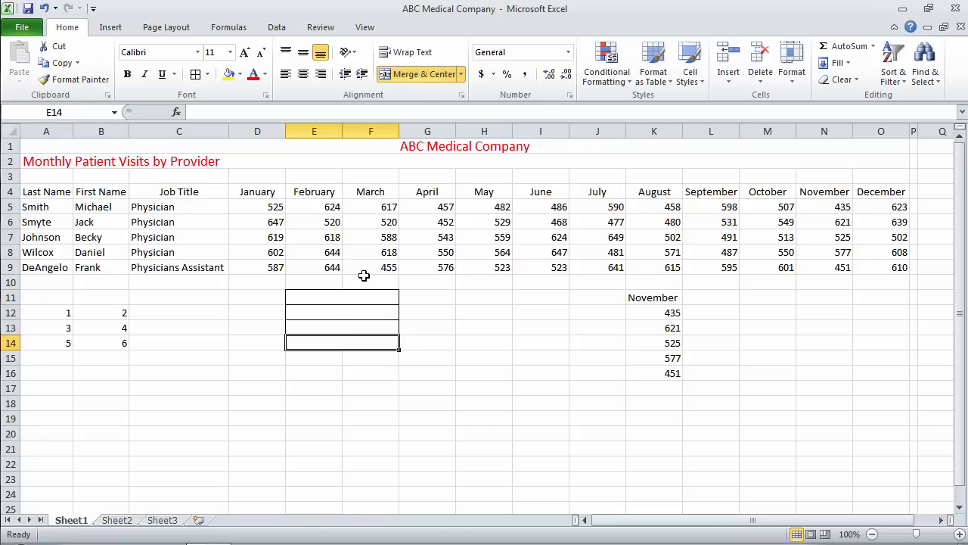
pyautogui.click(44, 8)
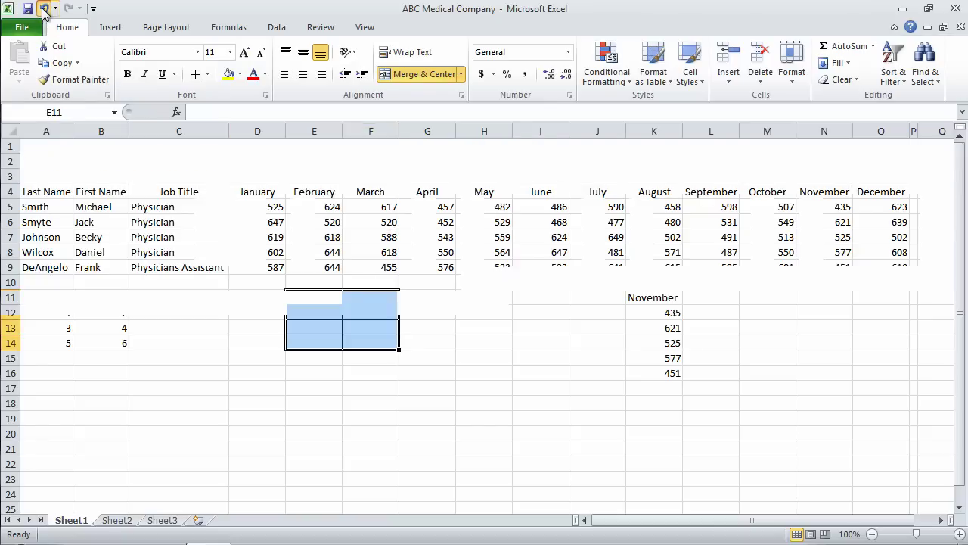
# Apply Merge Cells to E11:F14 and type 'Data' into the uncentered merged cell.
pyautogui.click(460, 73)
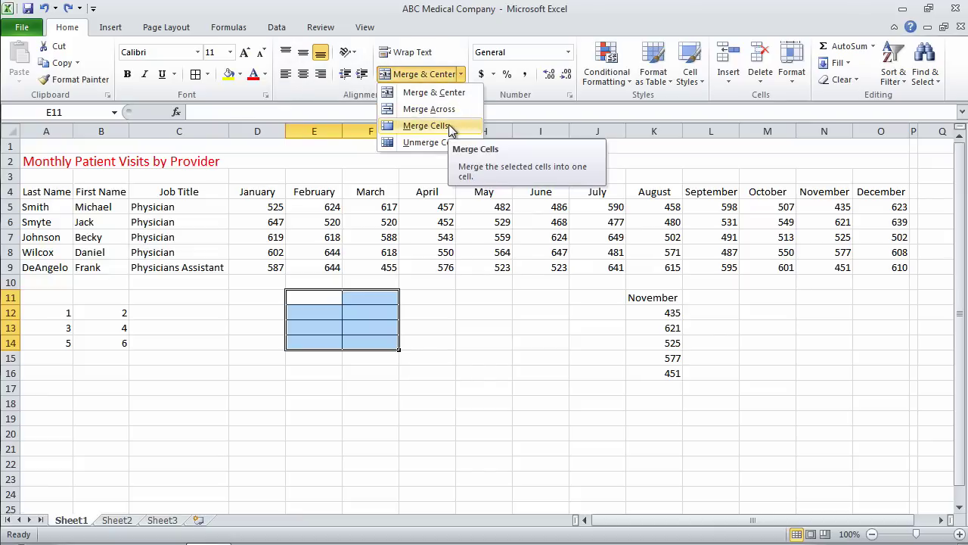
pyautogui.click(452, 126)
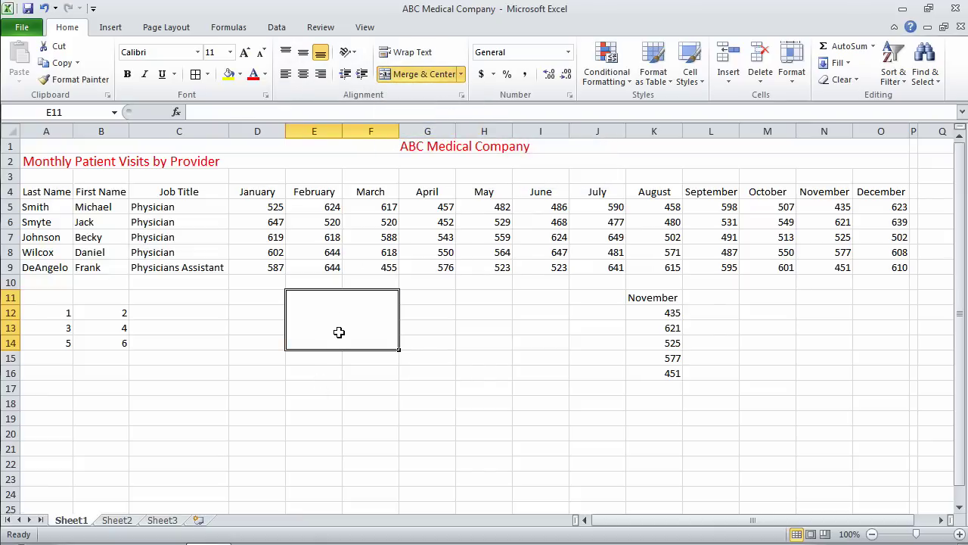
pyautogui.write('Data')
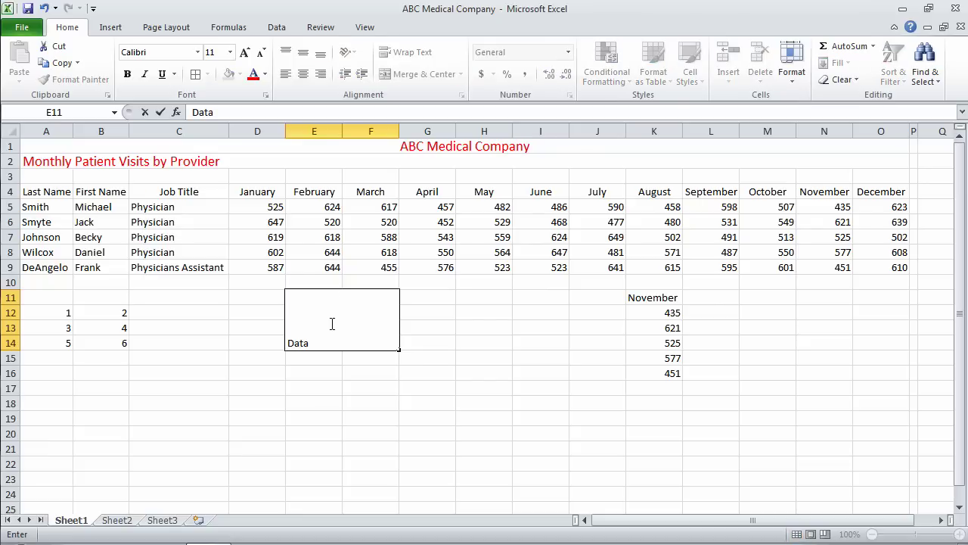
pyautogui.click(327, 386)
pyautogui.click(327, 316)
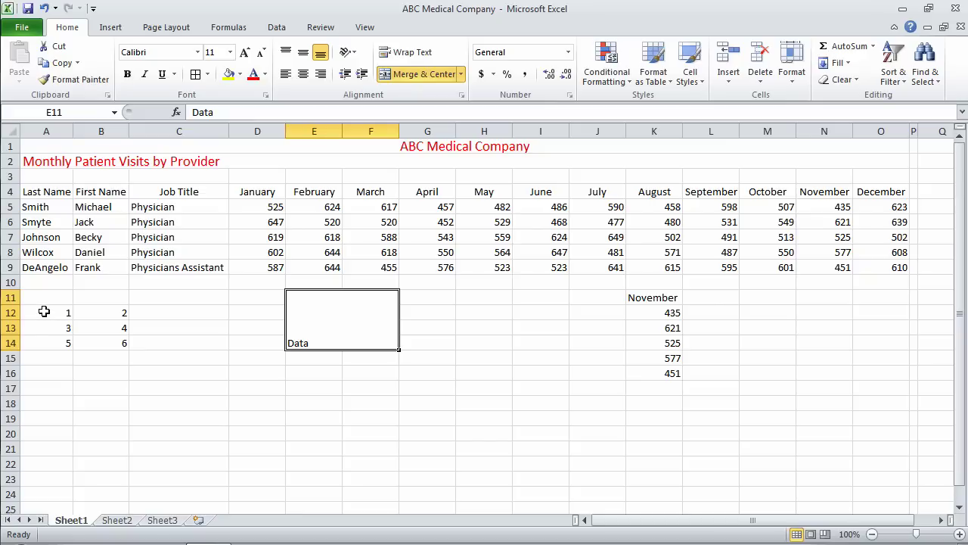
pyautogui.moveTo(44, 311); pyautogui.dragTo(103, 342)
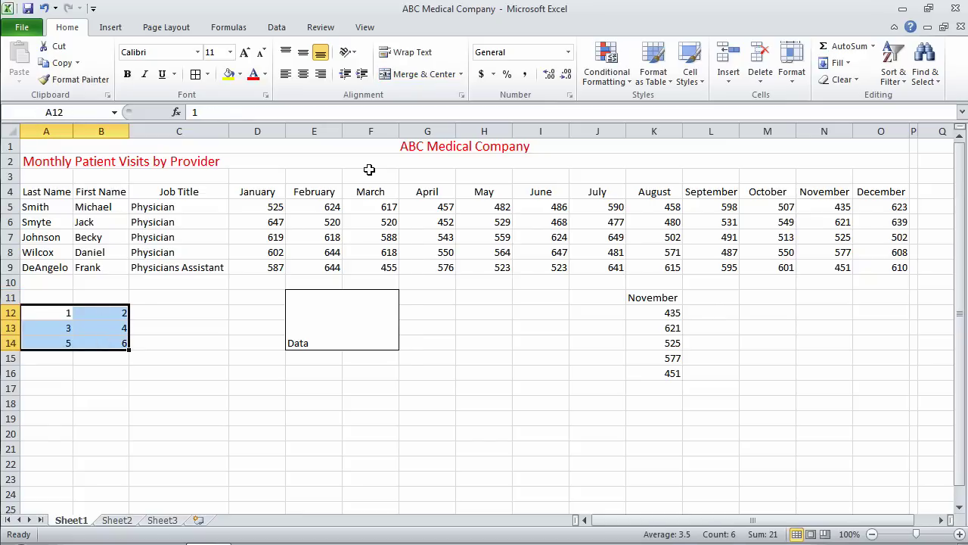
pyautogui.click(443, 73)
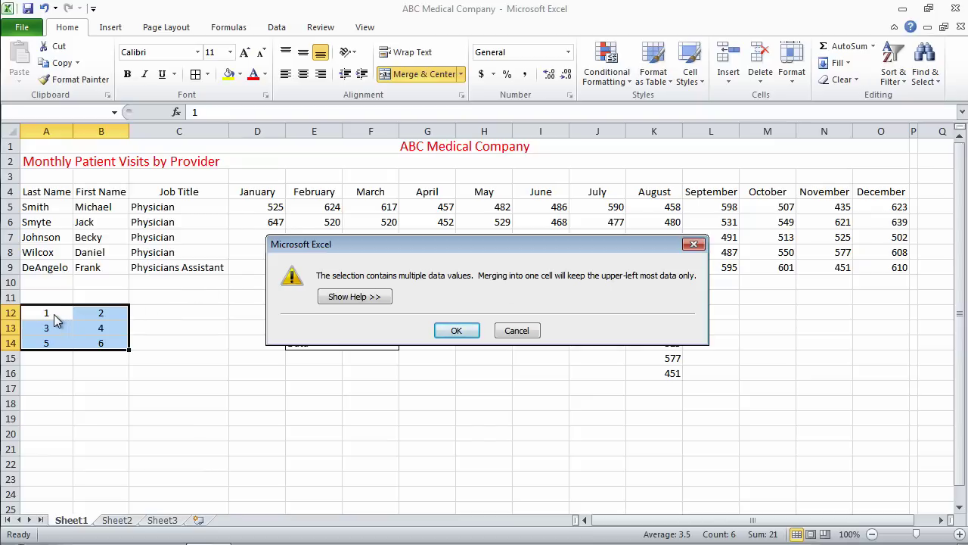
pyautogui.click(457, 331)
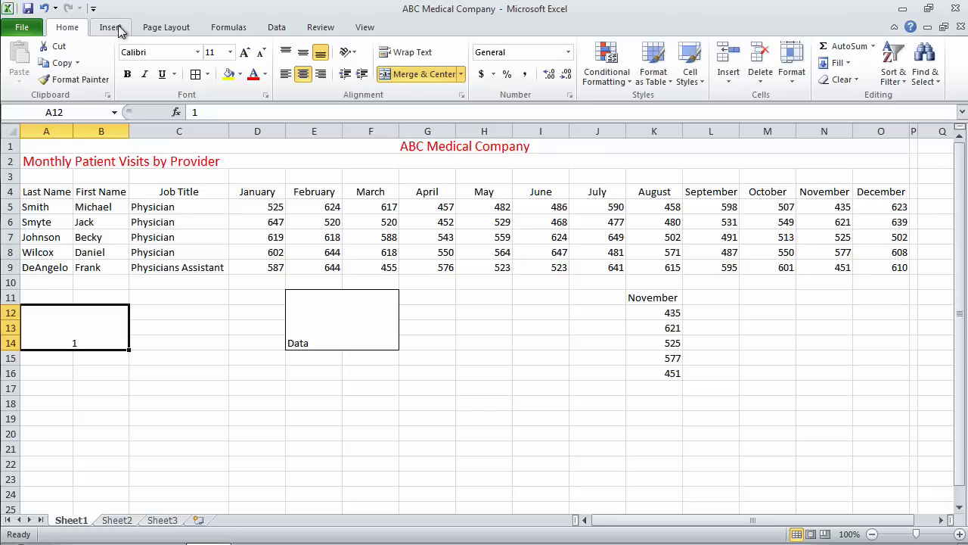
# Undo the number-block merge, center the merged row 2 subtitle, then select the 'Data' cell.
pyautogui.click(44, 8)
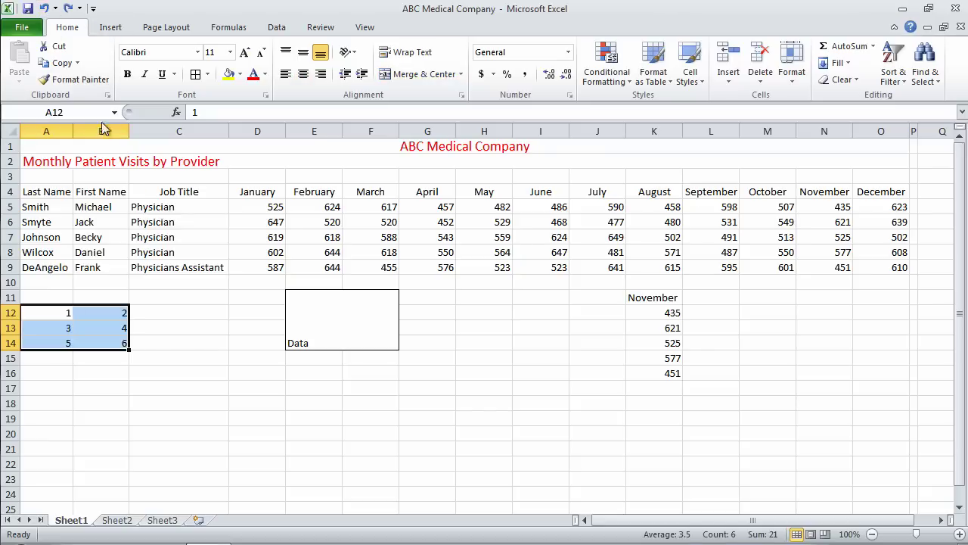
pyautogui.click(121, 163)
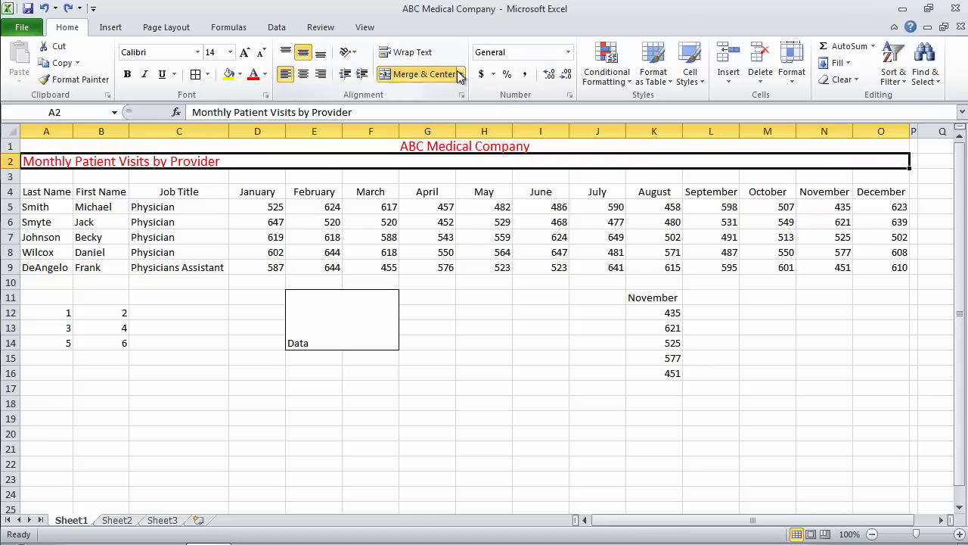
pyautogui.click(303, 75)
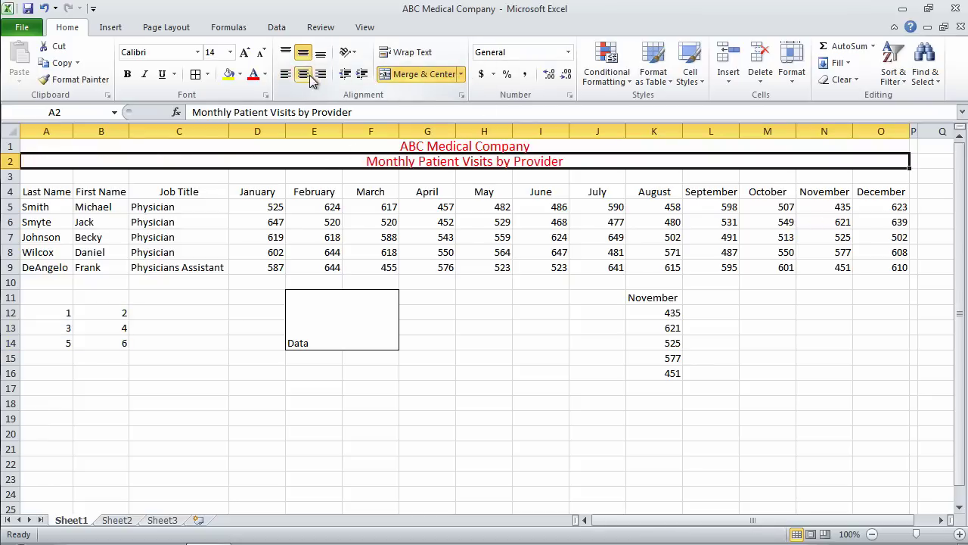
pyautogui.click(476, 370)
pyautogui.click(359, 334)
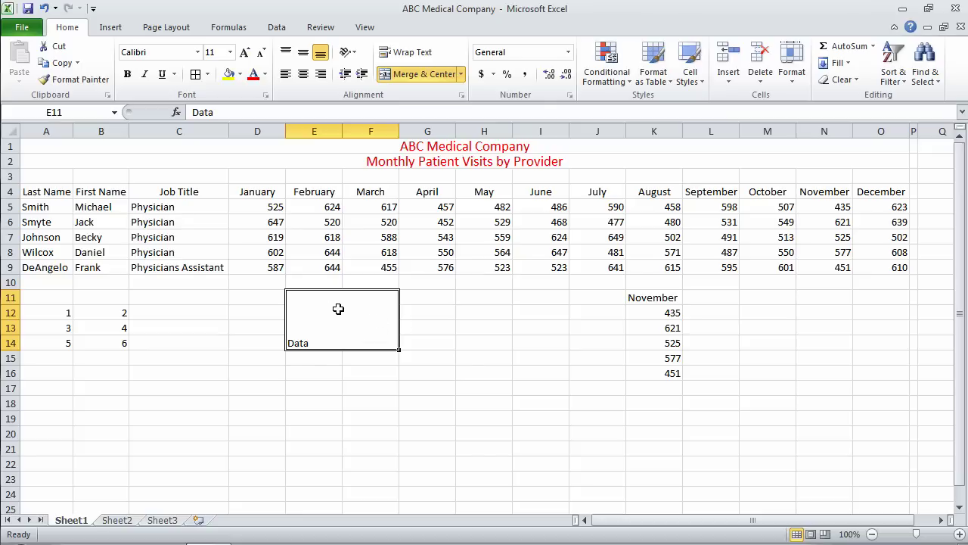
# Use Unmerge Cells on the 'Data' block so E11 holds 'Data' alone.
pyautogui.click(461, 74)
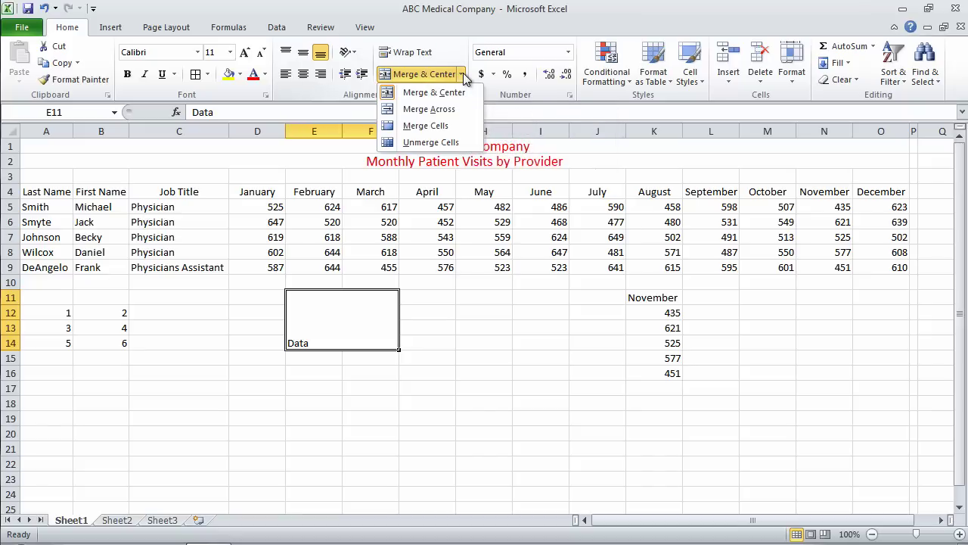
pyautogui.click(442, 143)
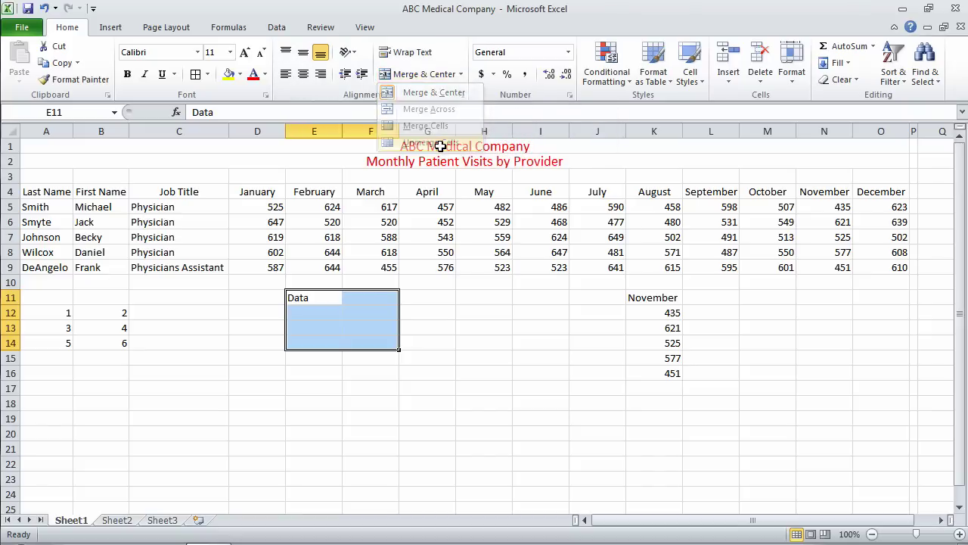
pyautogui.click(392, 400)
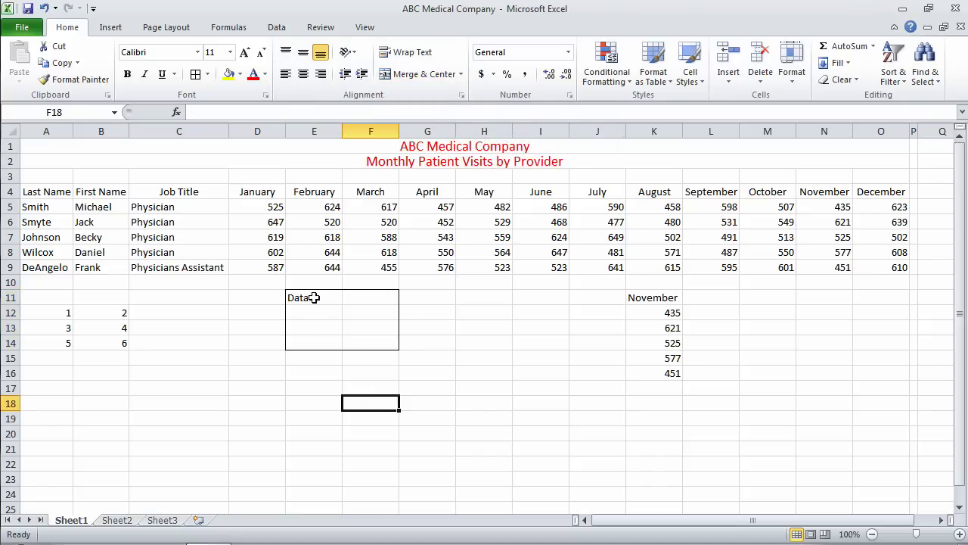
pyautogui.click(314, 298)
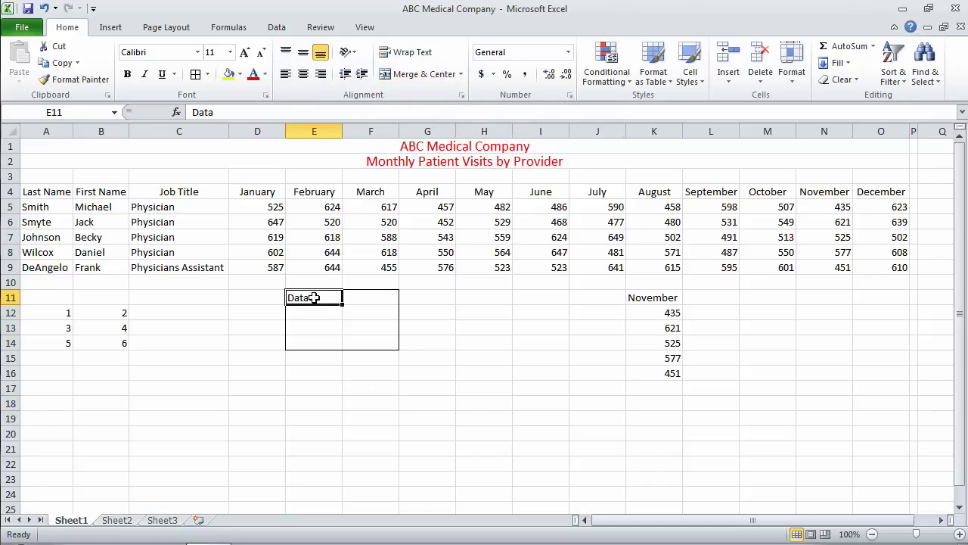
# Select F11, F12, E12, E13, F13, F14 and E14 individually to confirm they are separate, then select the row 2 title.
pyautogui.click(371, 297)
pyautogui.click(372, 313)
pyautogui.click(319, 310)
pyautogui.click(317, 324)
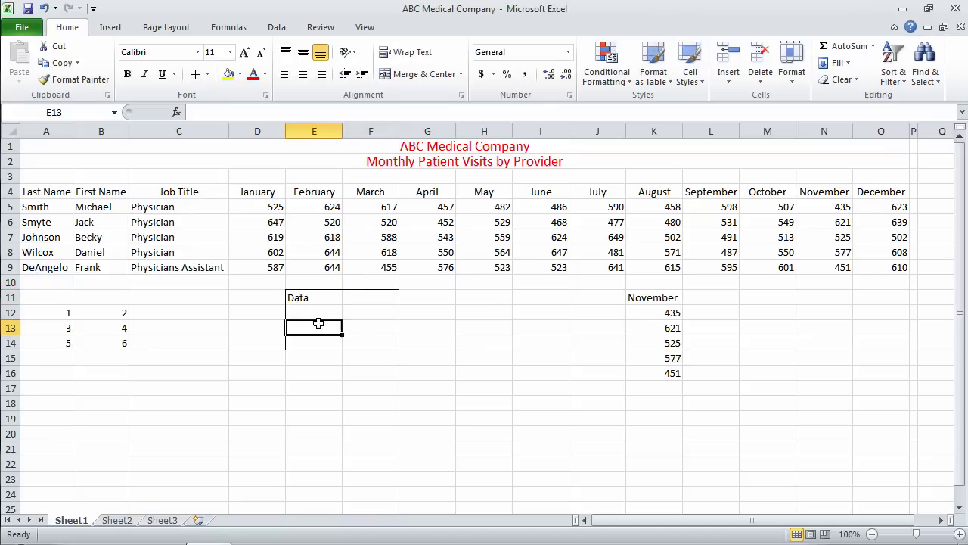
pyautogui.click(361, 325)
pyautogui.click(360, 344)
pyautogui.click(333, 341)
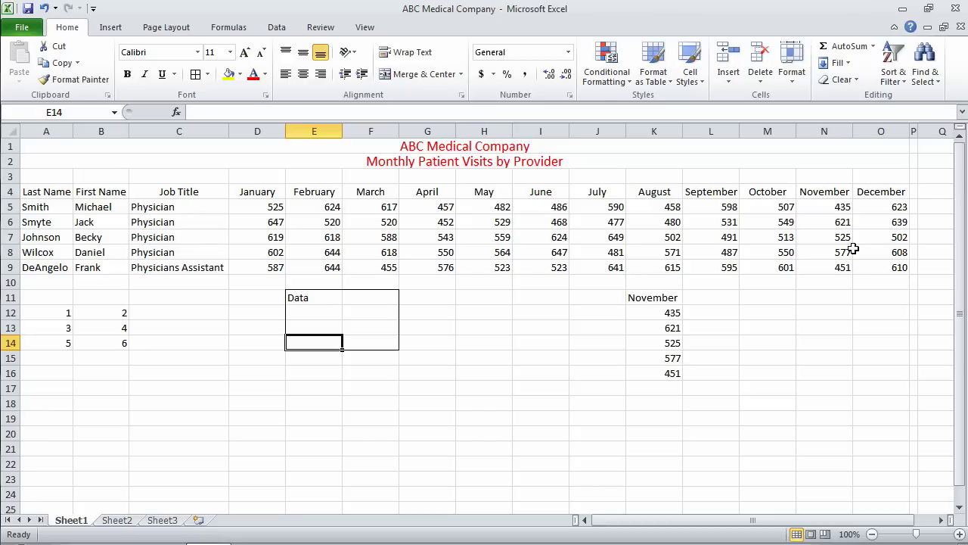
pyautogui.click(704, 160)
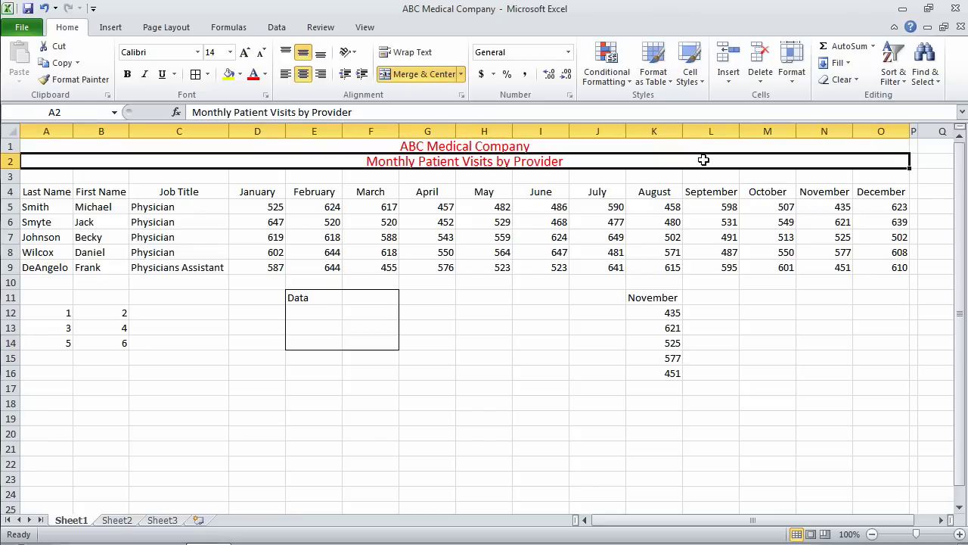
pyautogui.click(461, 74)
pyautogui.click(437, 144)
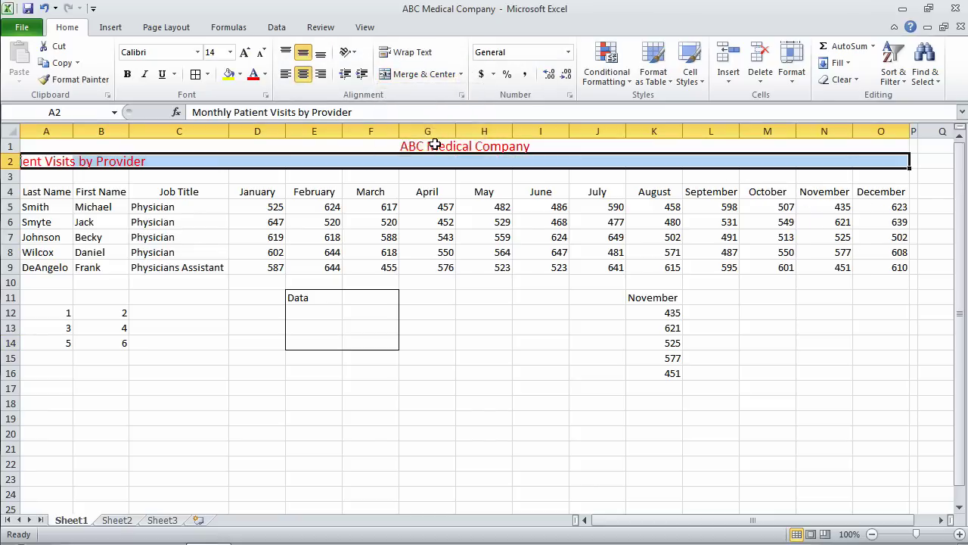
pyautogui.click(38, 163)
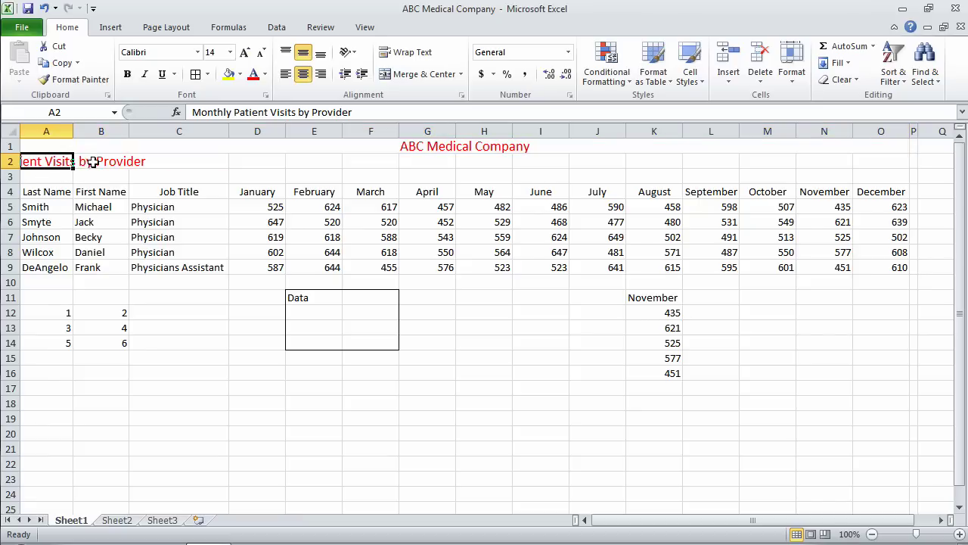
pyautogui.click(91, 161)
pyautogui.click(169, 162)
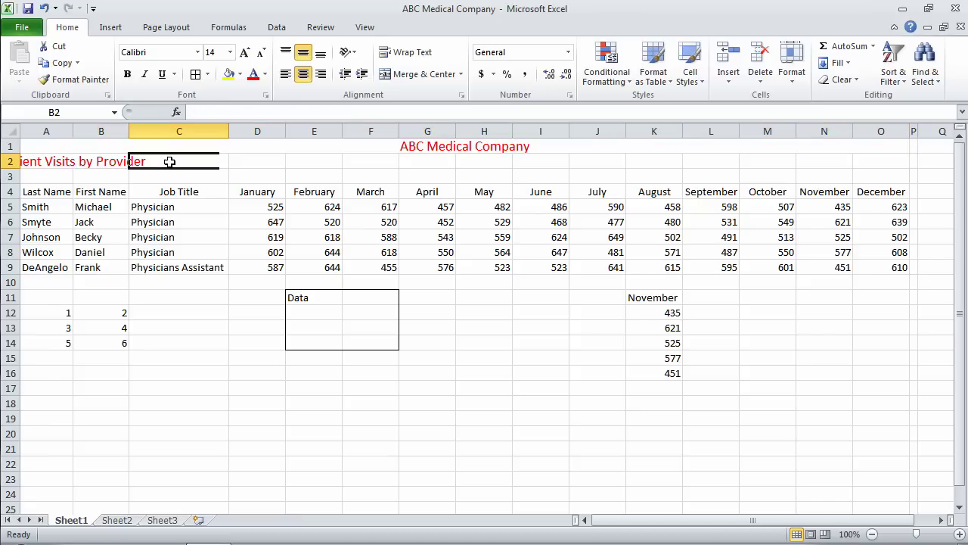
pyautogui.click(256, 163)
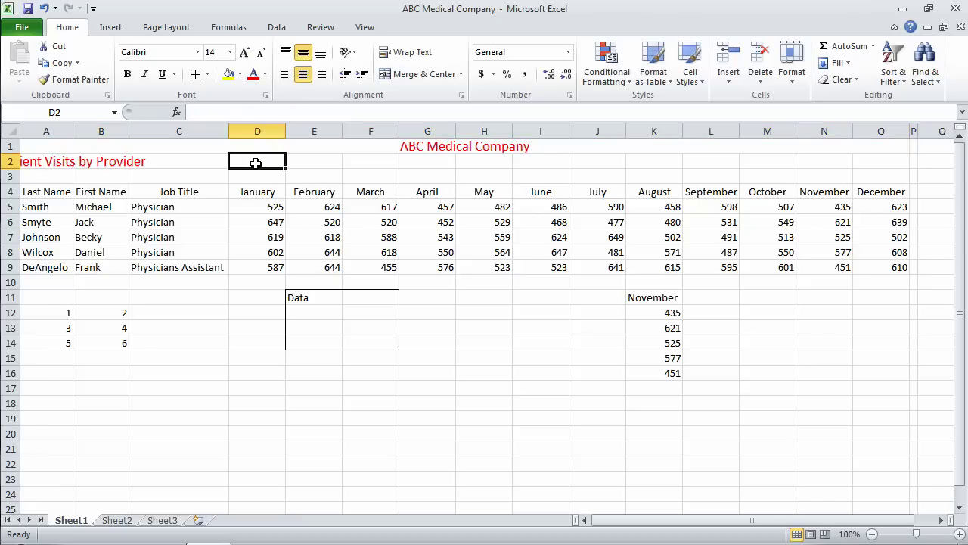
pyautogui.moveTo(38, 162); pyautogui.dragTo(867, 161)
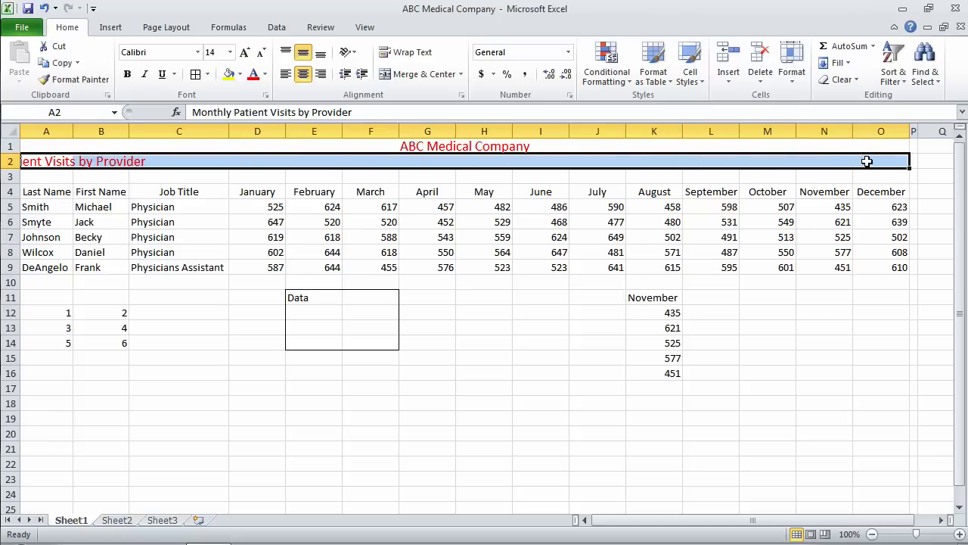
pyautogui.click(435, 76)
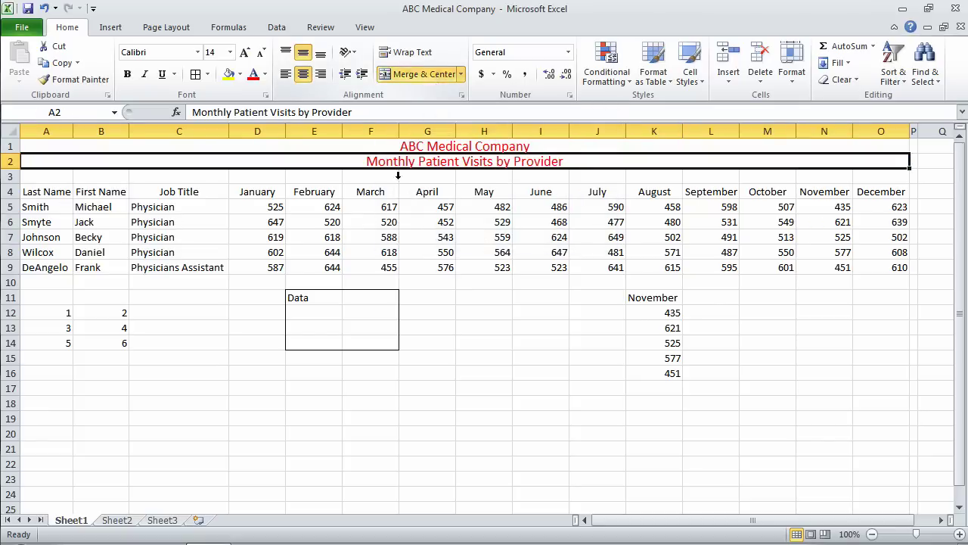
pyautogui.click(355, 378)
pyautogui.click(137, 164)
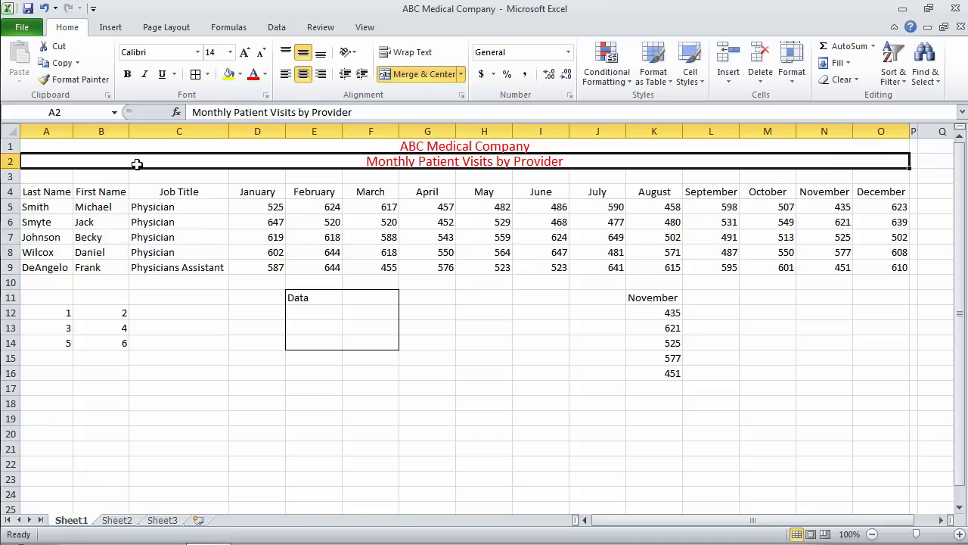
pyautogui.click(156, 324)
pyautogui.click(159, 163)
pyautogui.click(175, 394)
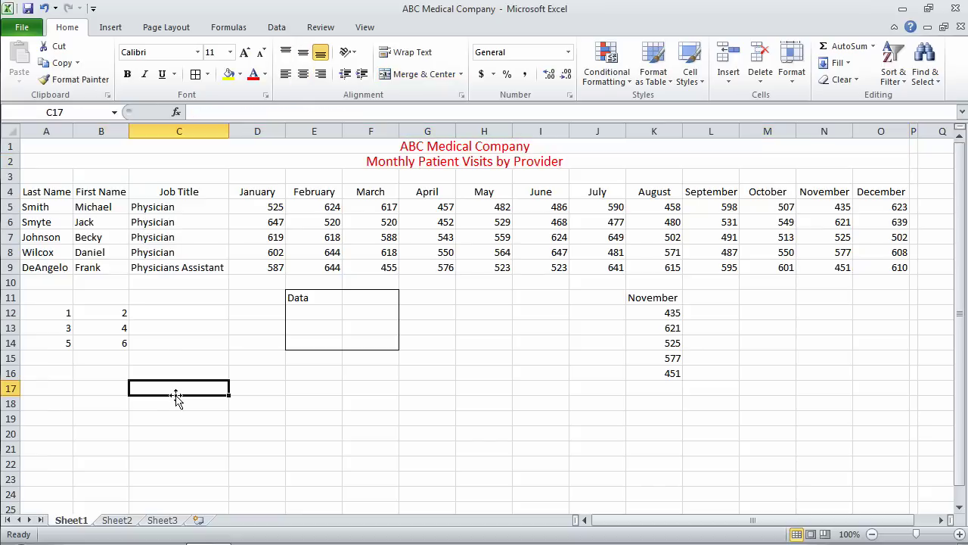
pyautogui.click(84, 112)
pyautogui.write('A2')
pyautogui.press('Return')
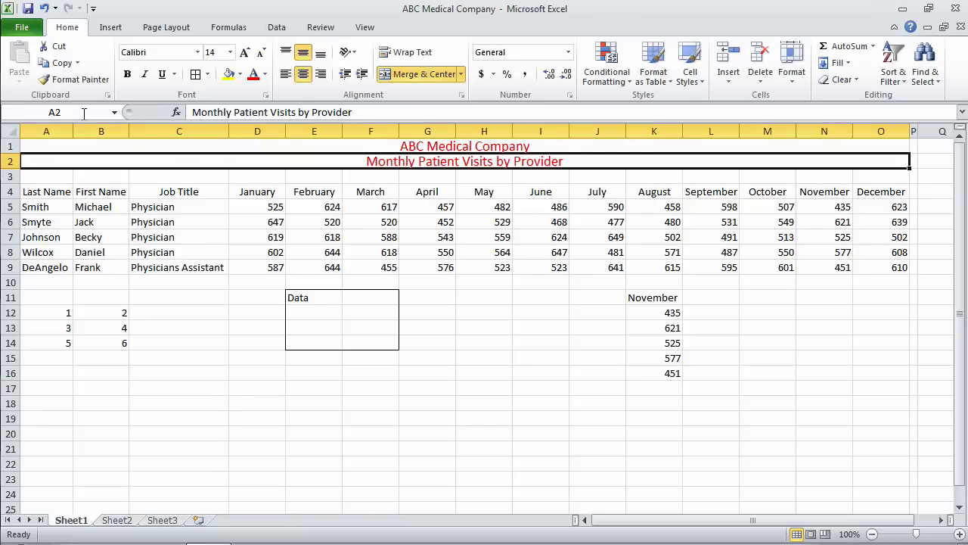